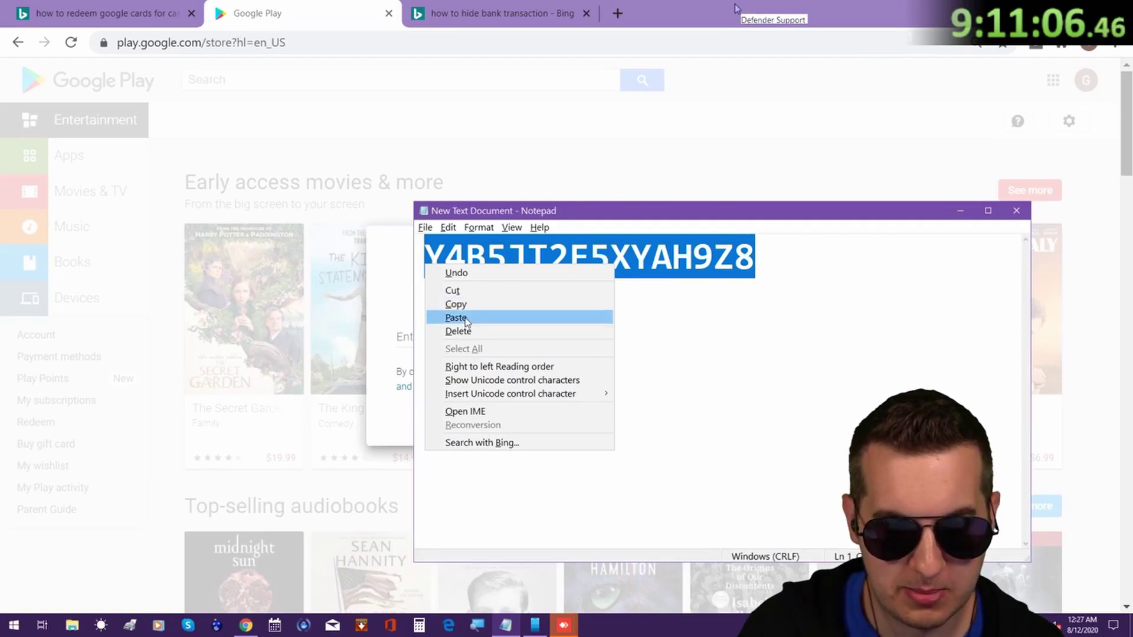
Copy the selected gift card code from Notepad.
left_click(455, 304)
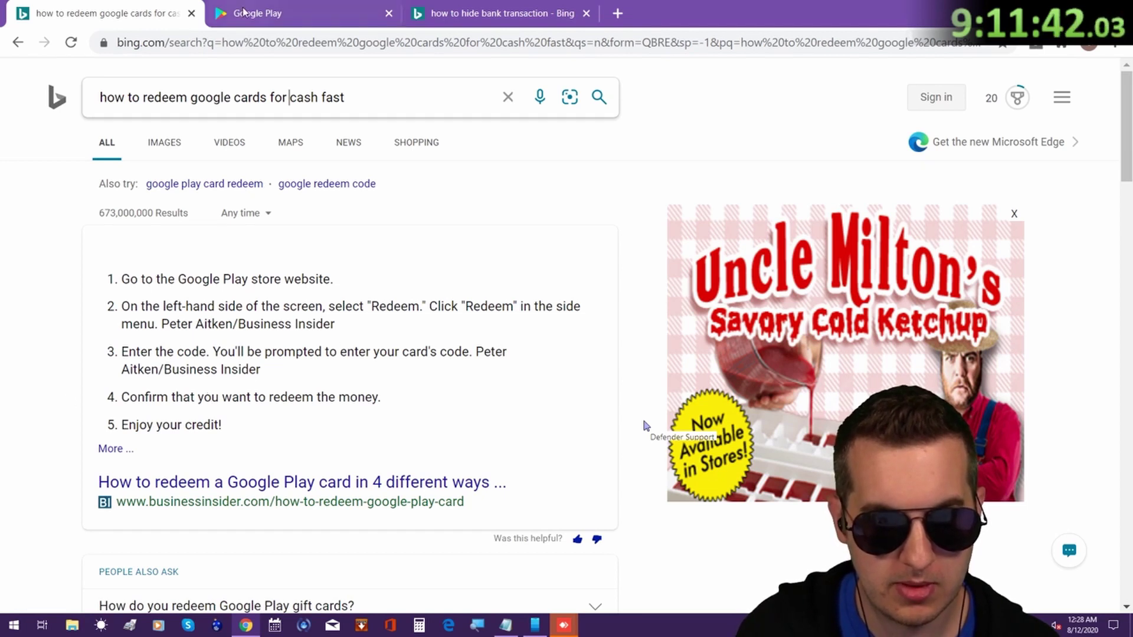
Redeem the entered gift card code on Google Play, confirm it, and dismiss the $500 notice.
left_click(257, 12)
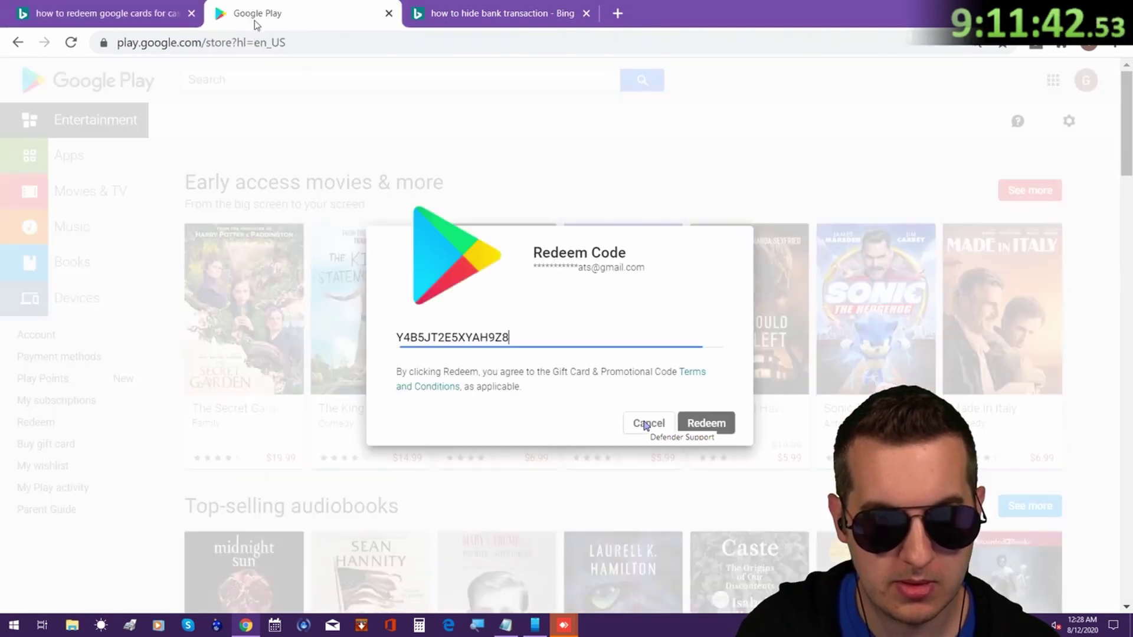
left_click(701, 426)
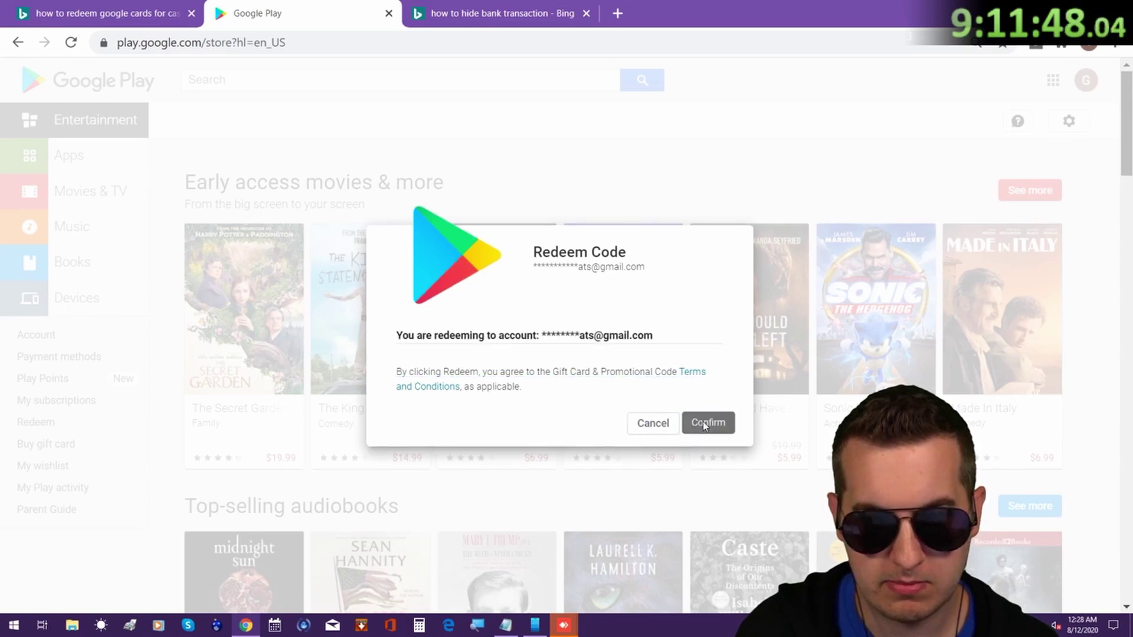
left_click(703, 421)
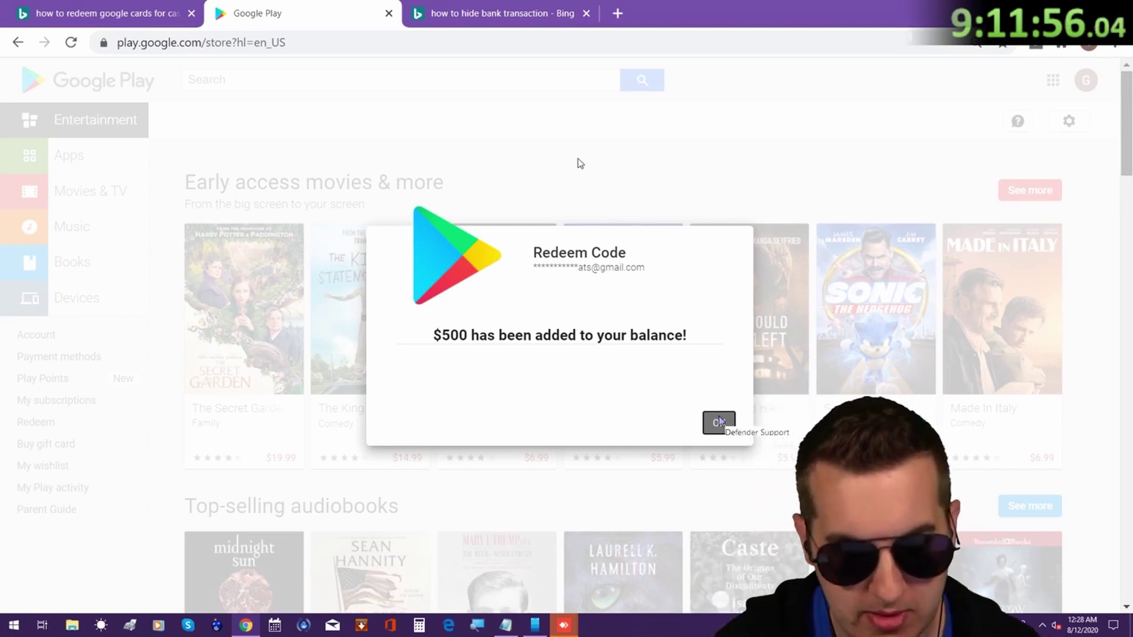
key("Escape")
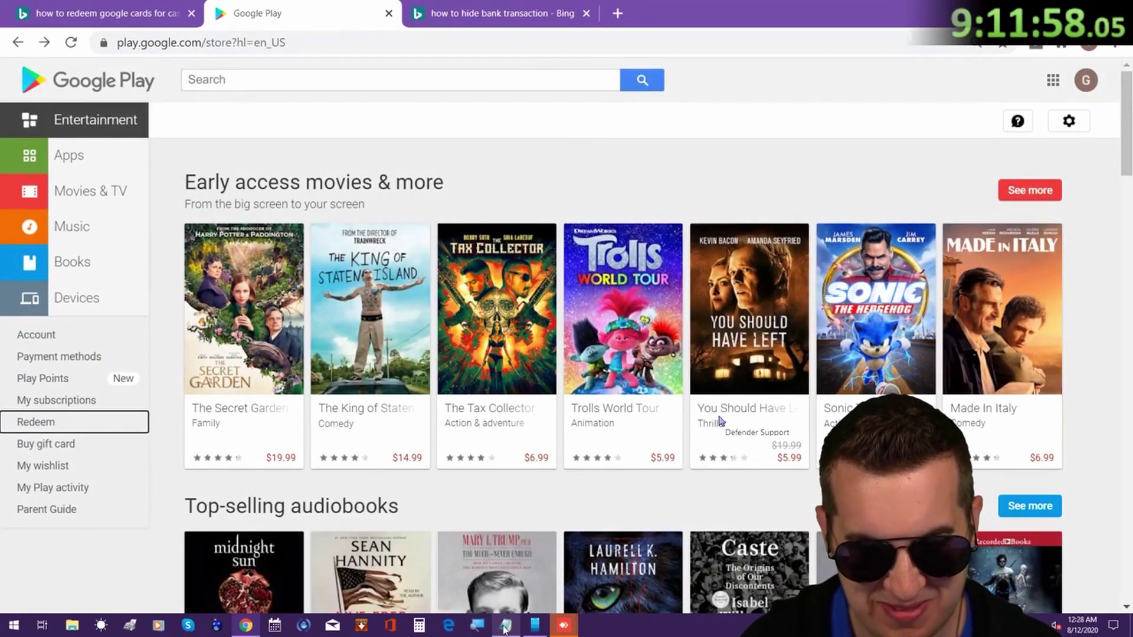
Bring the blank Notepad document in front of the Google Play store page.
left_click(505, 626)
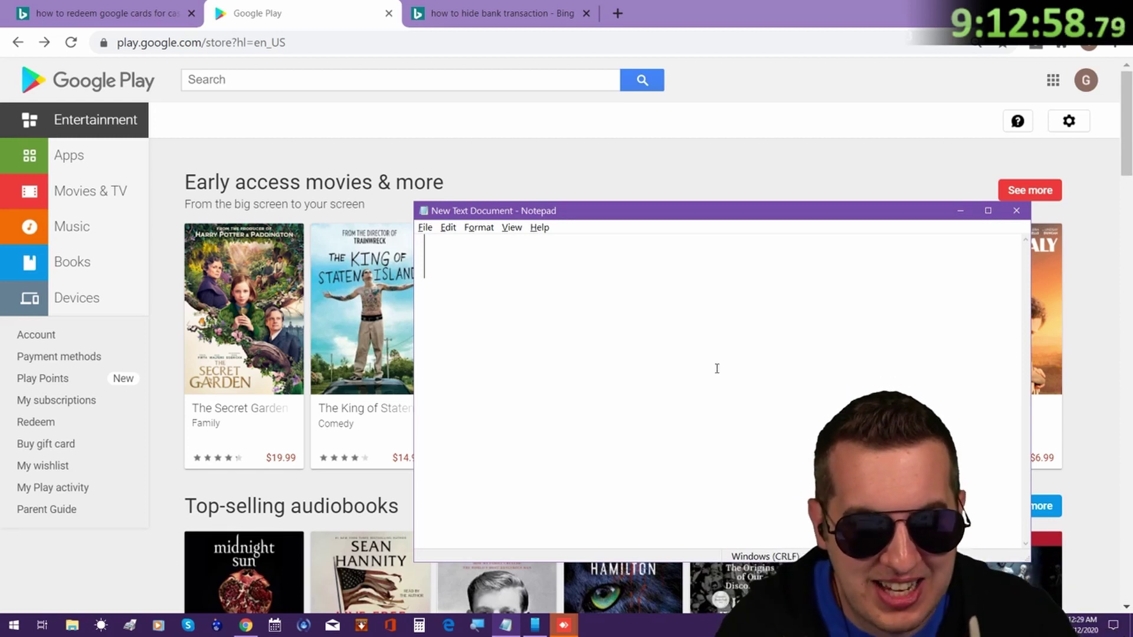
Glance at the Bing redeem-instructions results, then return to the Google Play store page.
left_click(93, 13)
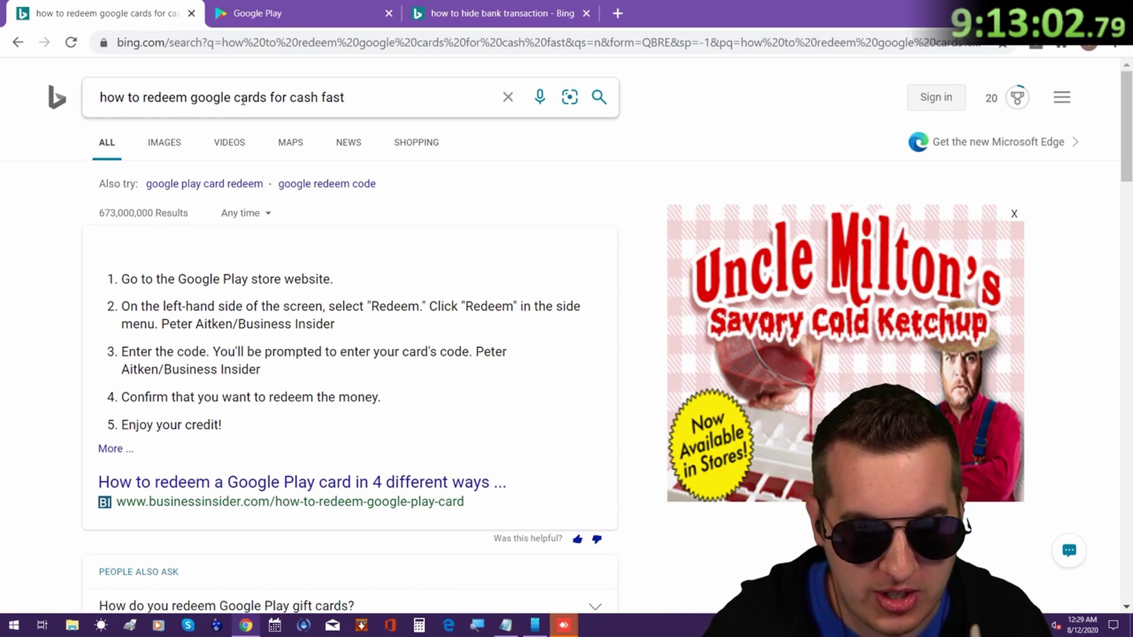
left_click(293, 13)
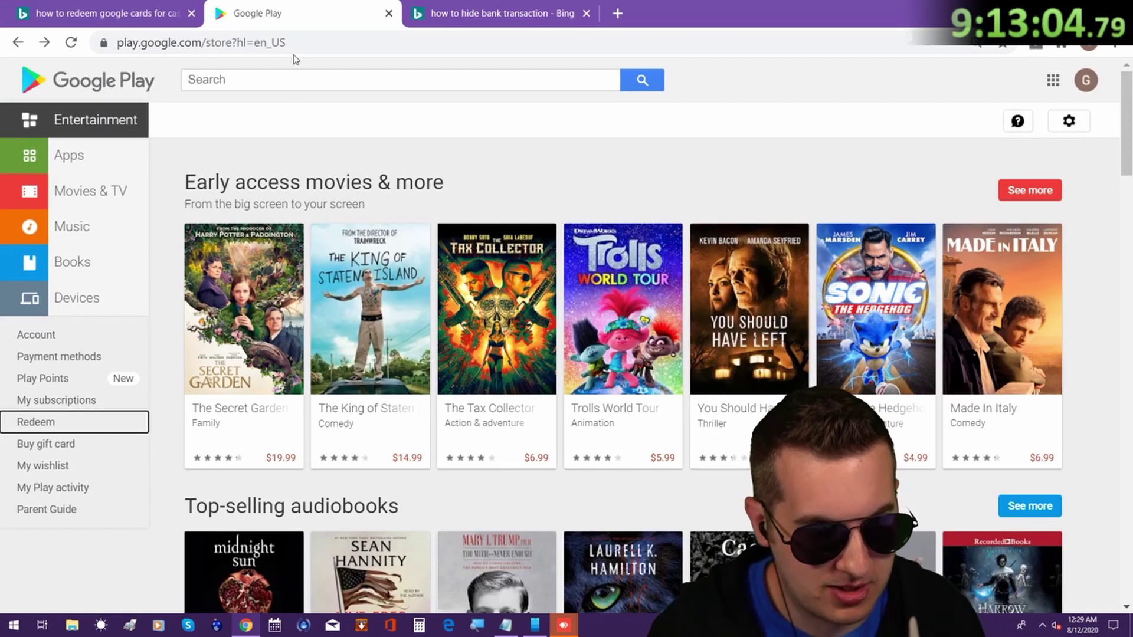